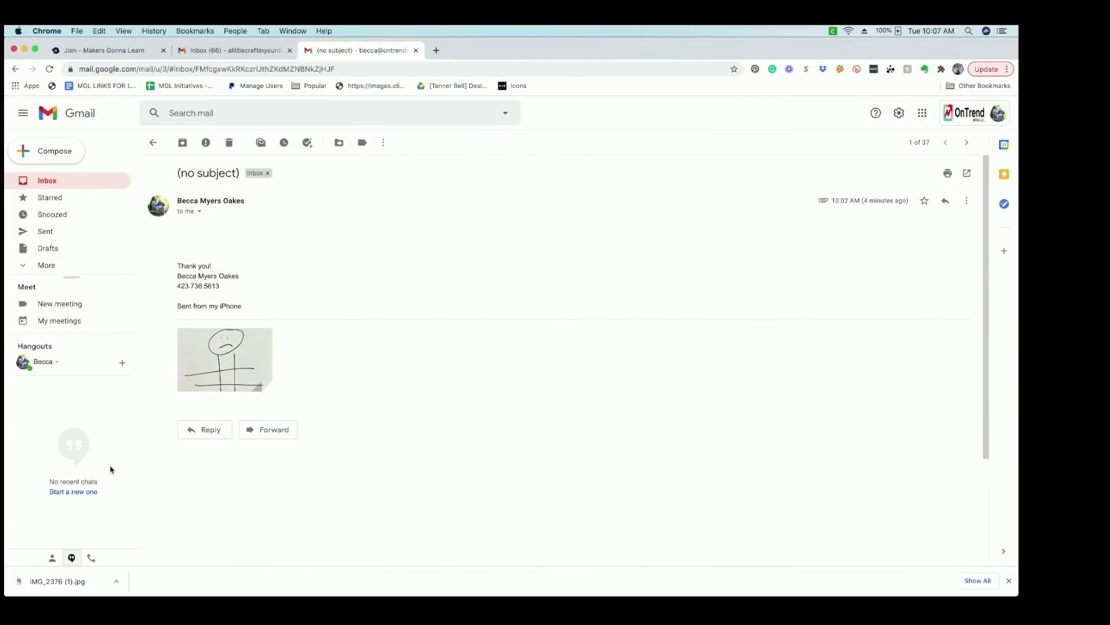
# Download the Gmail stick-figure photo attachment and drag IMG_2376 (2).jpg onto the desktop
pyautogui.moveTo(110, 594)
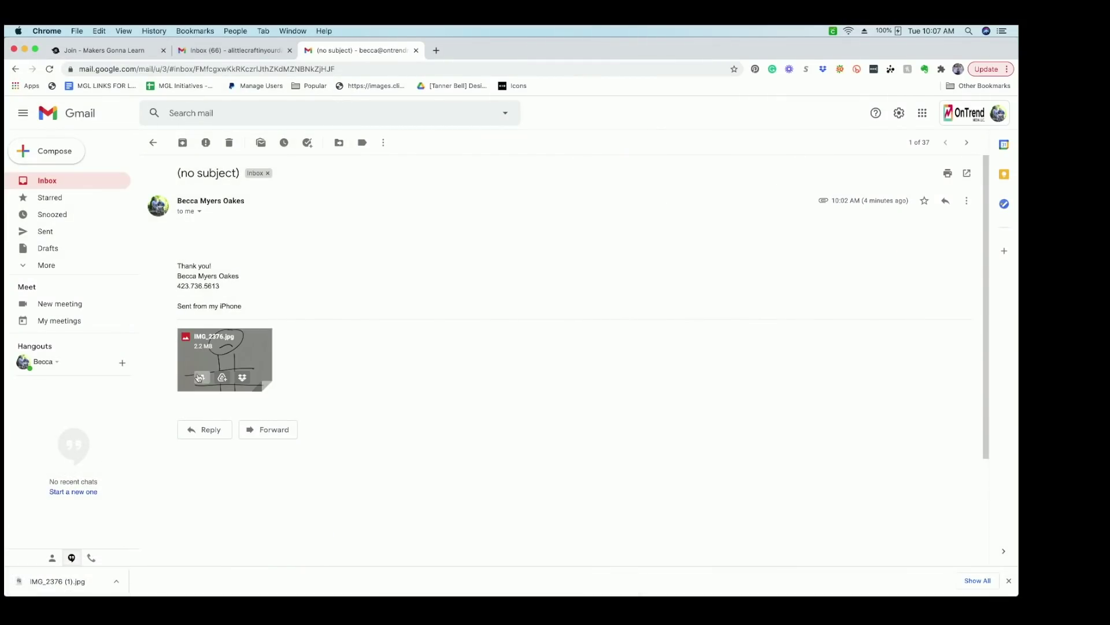
pyautogui.click(202, 379)
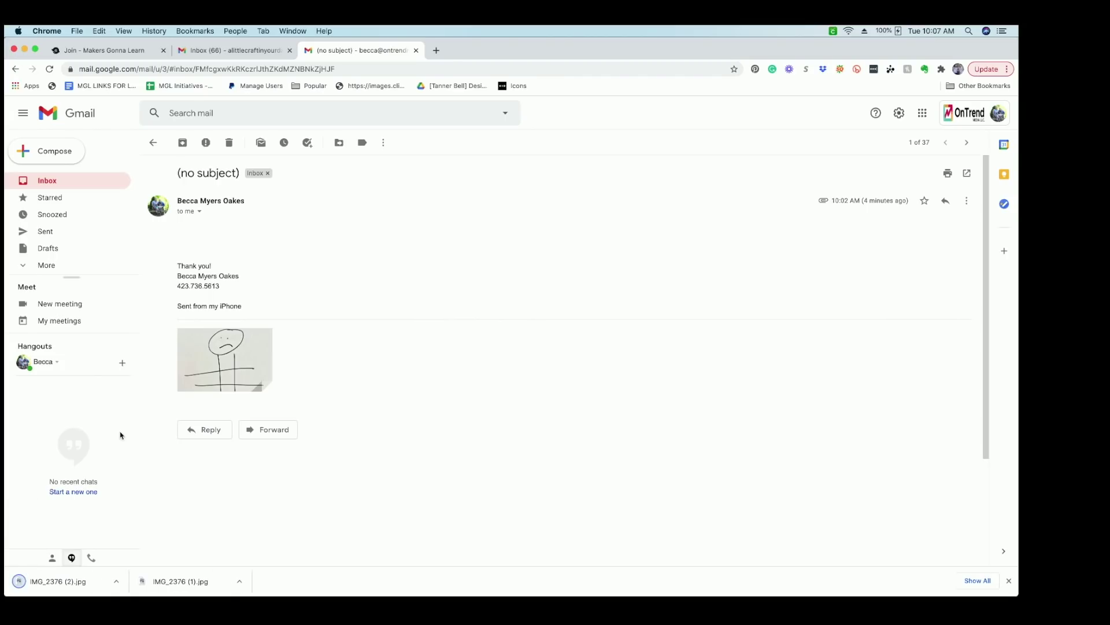
pyautogui.moveTo(457, 40); pyautogui.dragTo(736, 28)
pyautogui.moveTo(329, 580); pyautogui.dragTo(83, 414)
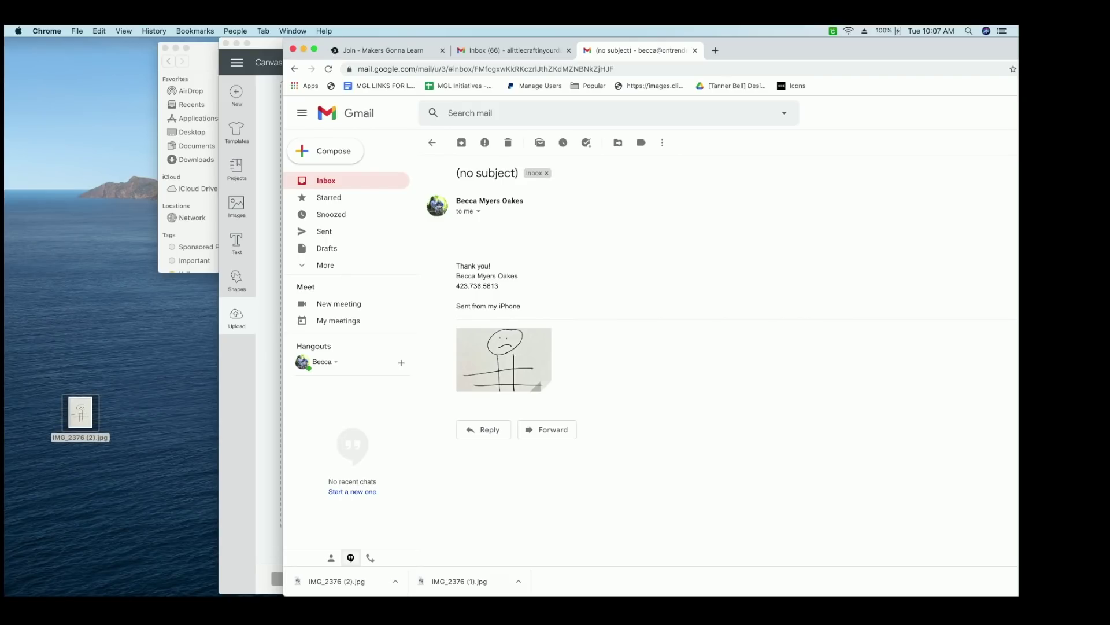
# Upload IMG_2376 (2).jpg into Cricut Design Space as a Complex image and continue to Select & erase
pyautogui.moveTo(520, 578)
pyautogui.click(468, 570)
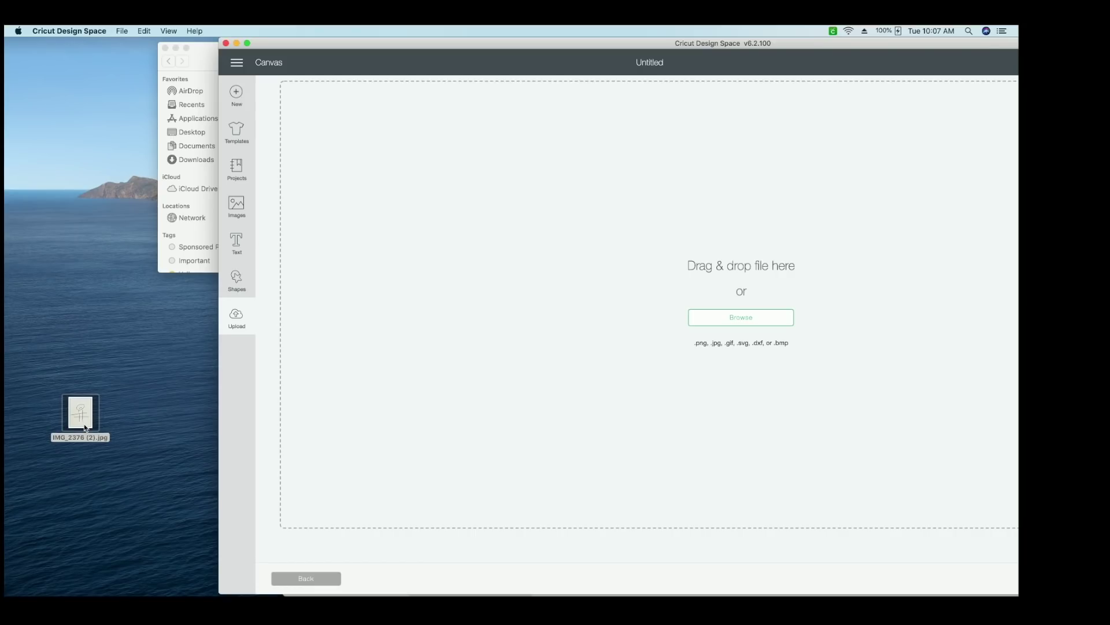
pyautogui.moveTo(85, 428); pyautogui.dragTo(642, 363)
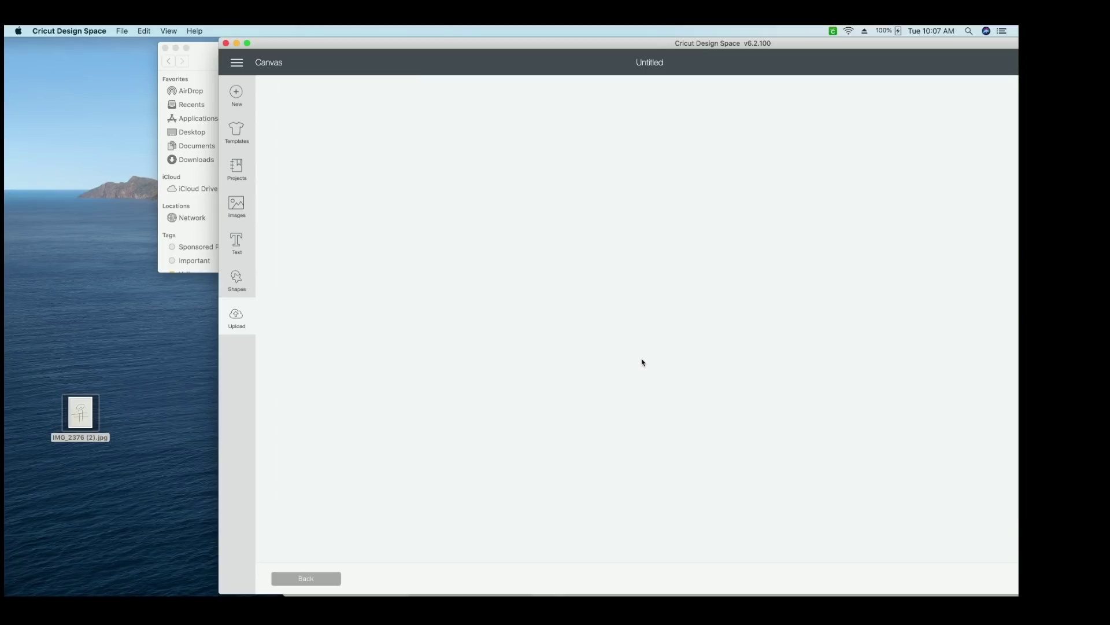
pyautogui.moveTo(782, 46); pyautogui.dragTo(597, 44)
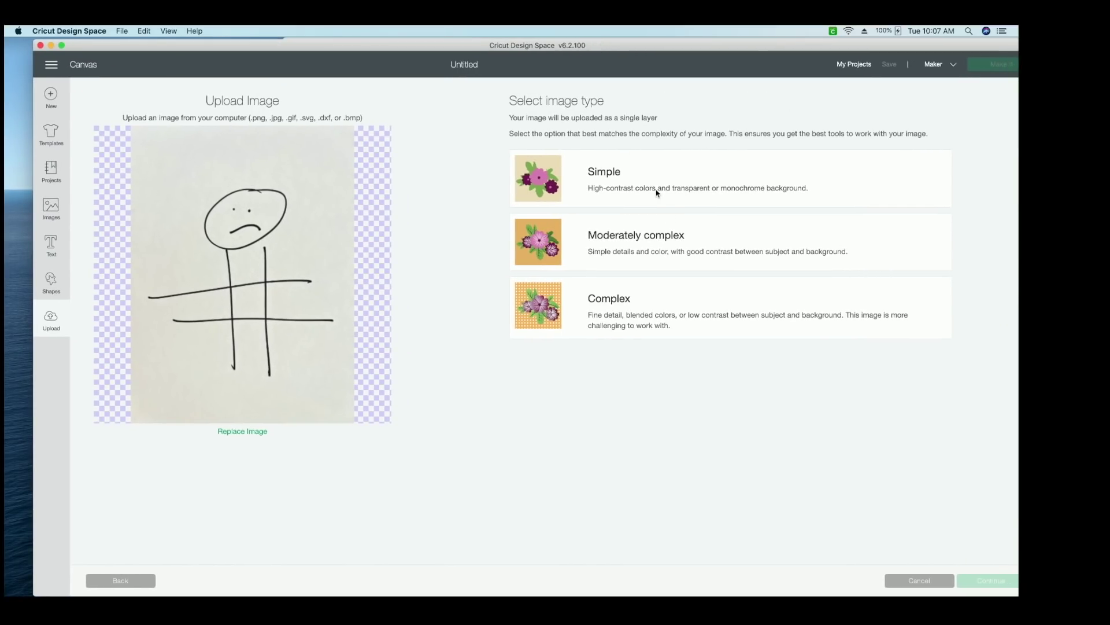
pyautogui.click(648, 298)
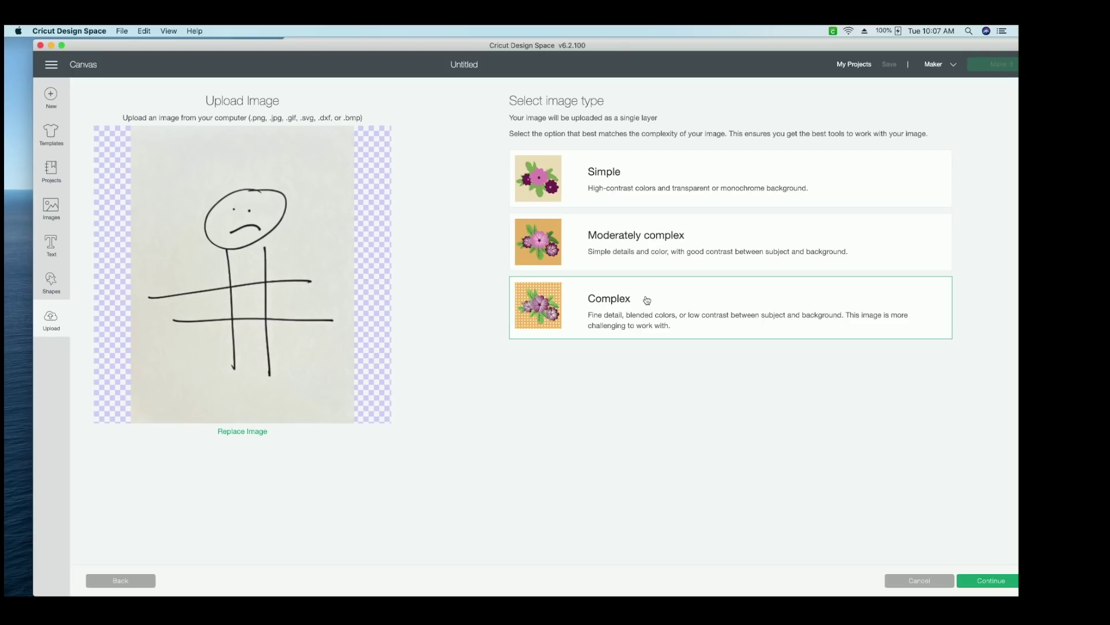
pyautogui.click(1006, 580)
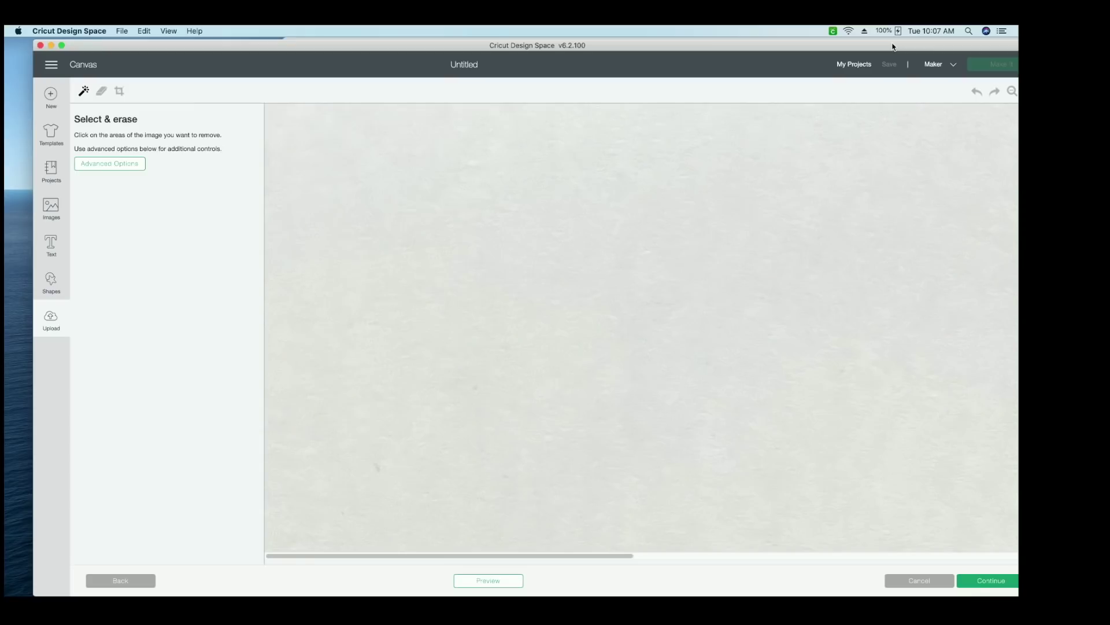
# Wand-erase the surrounding paper, the inside of the head, and the enclosed square between the lines
pyautogui.moveTo(893, 46); pyautogui.dragTo(870, 47)
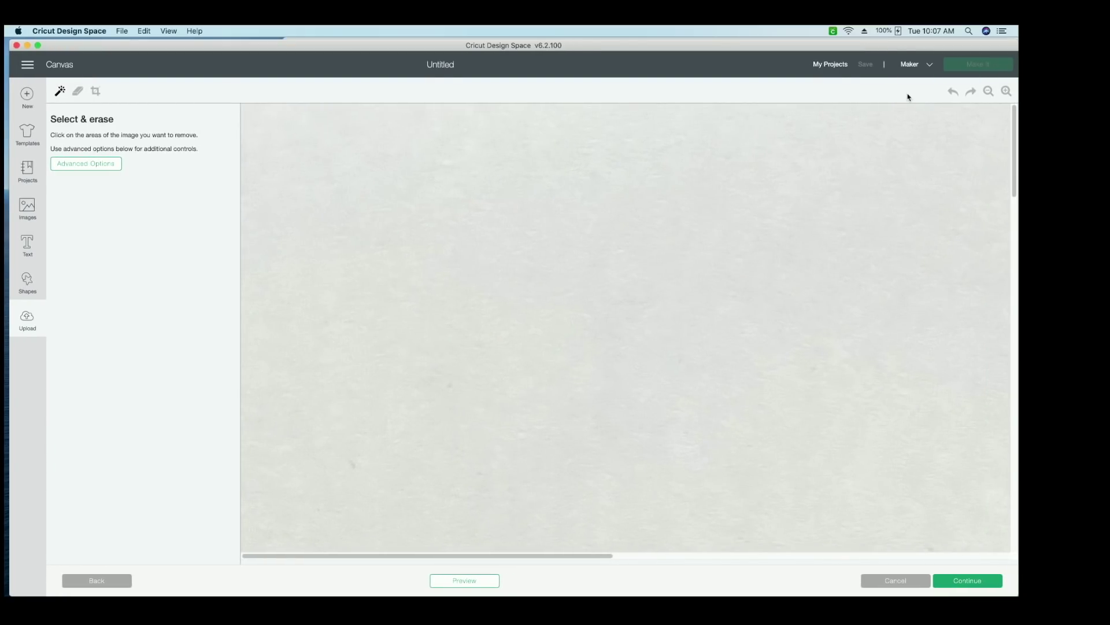
pyautogui.click(988, 91)
pyautogui.click(989, 91)
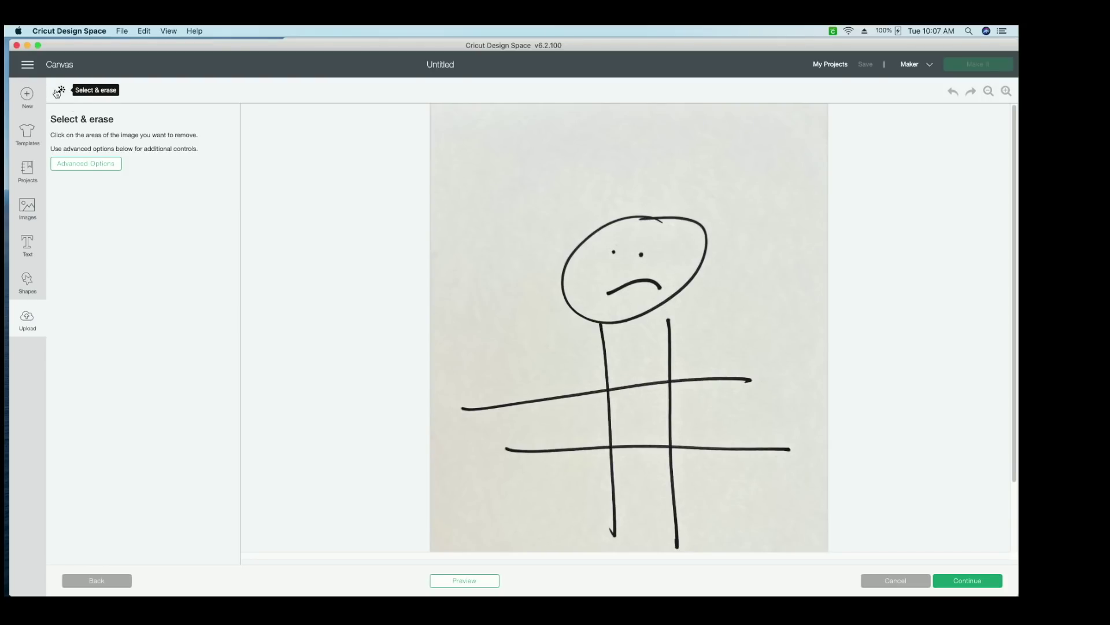
pyautogui.click(520, 150)
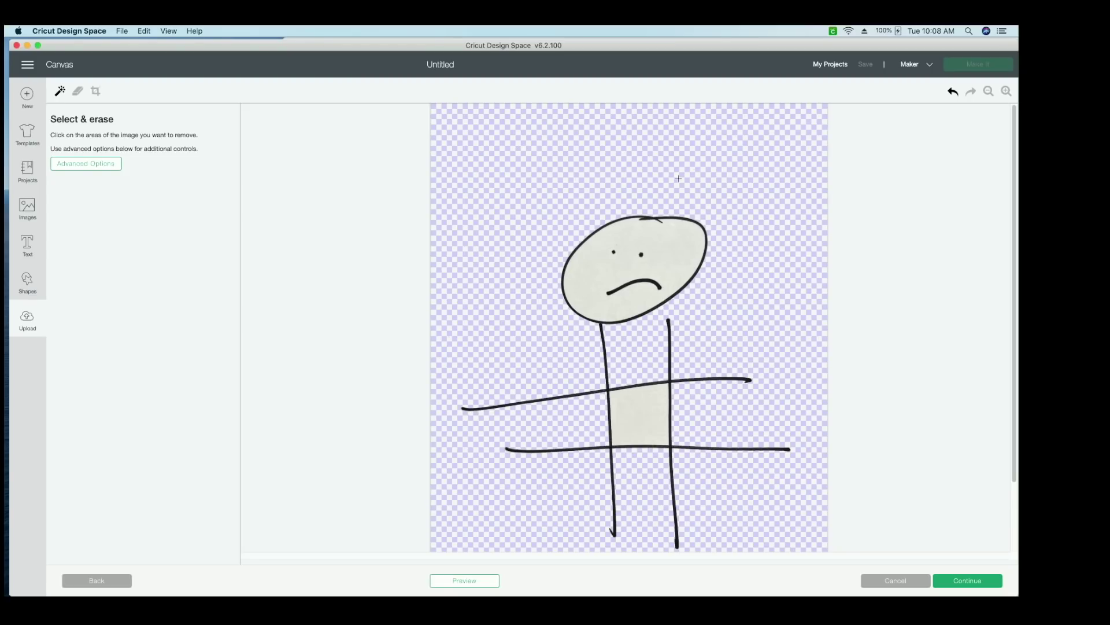
pyautogui.click(667, 241)
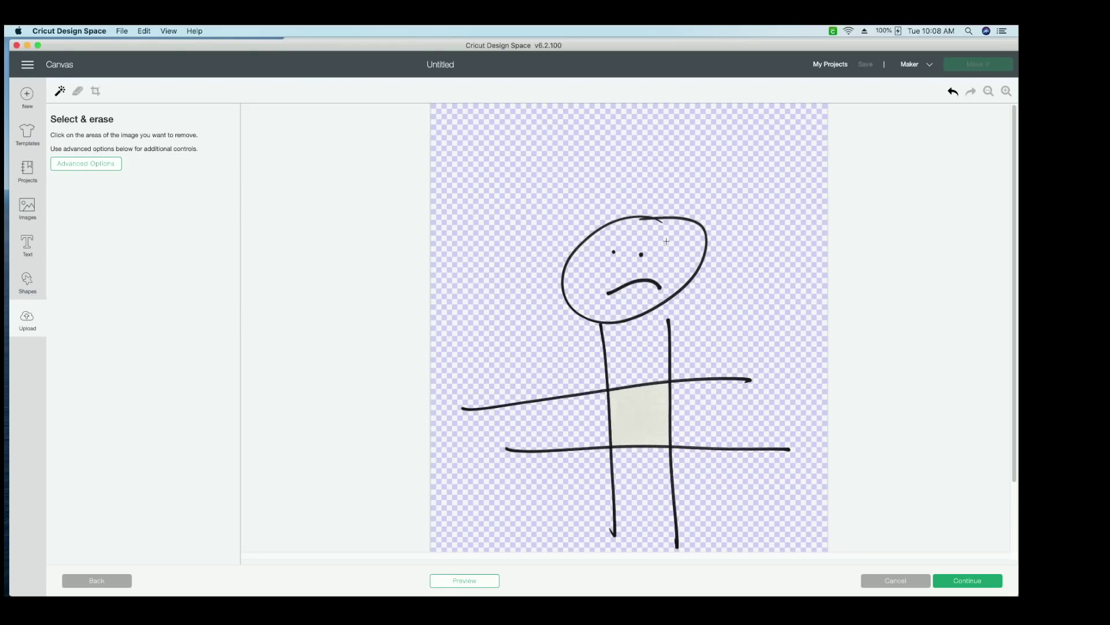
pyautogui.click(652, 410)
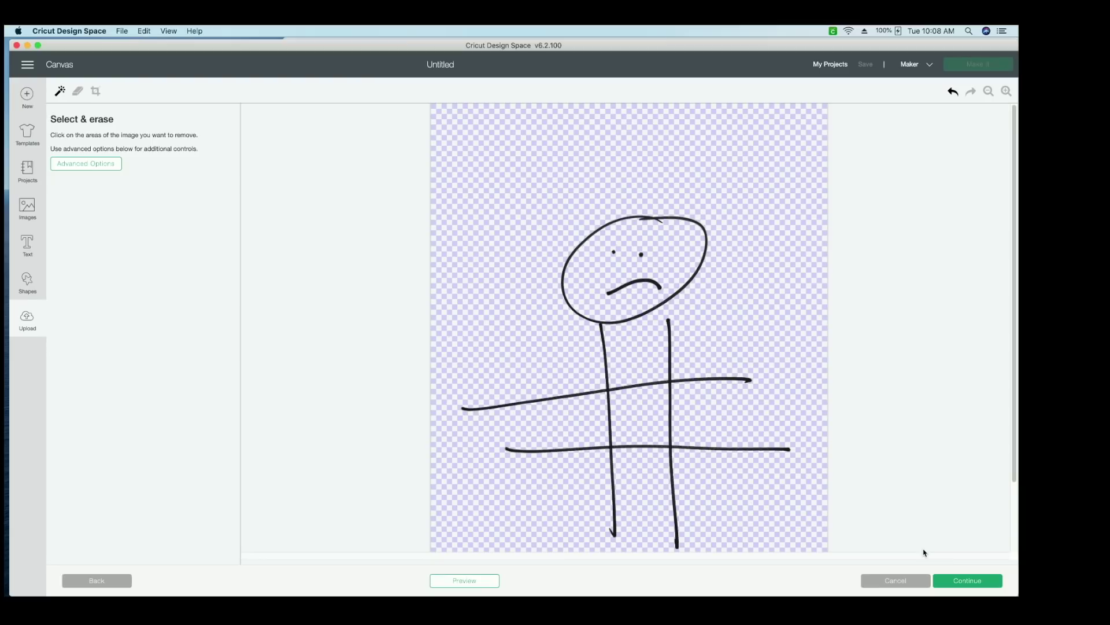
# Return to background removal, zoom out, and switch to an enlarged freehand Eraser for the stray specks
pyautogui.click(962, 581)
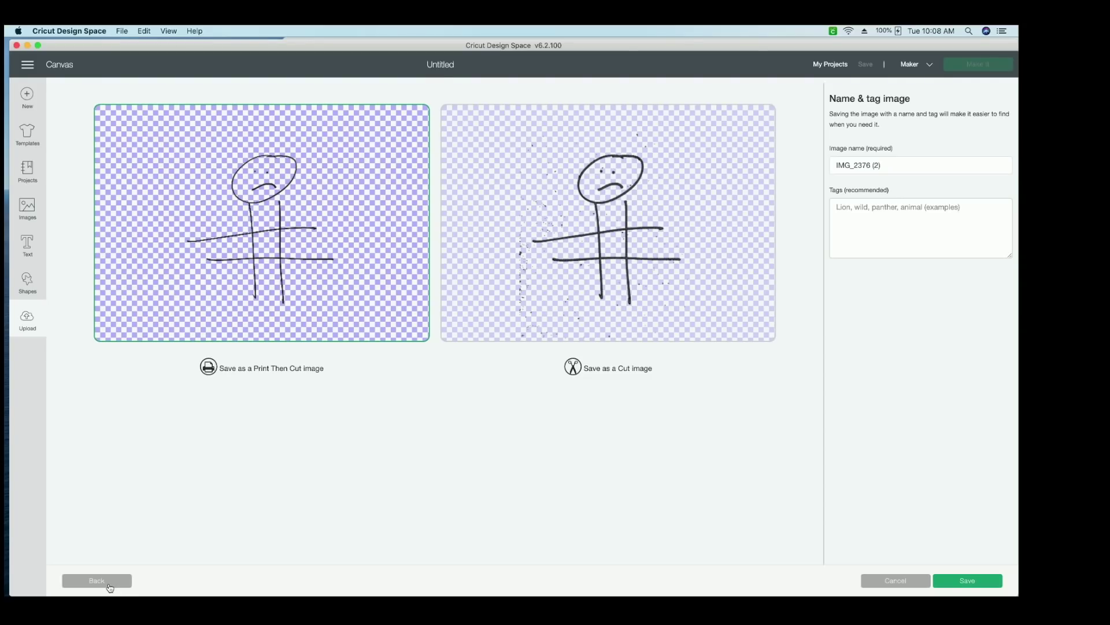
pyautogui.click(109, 581)
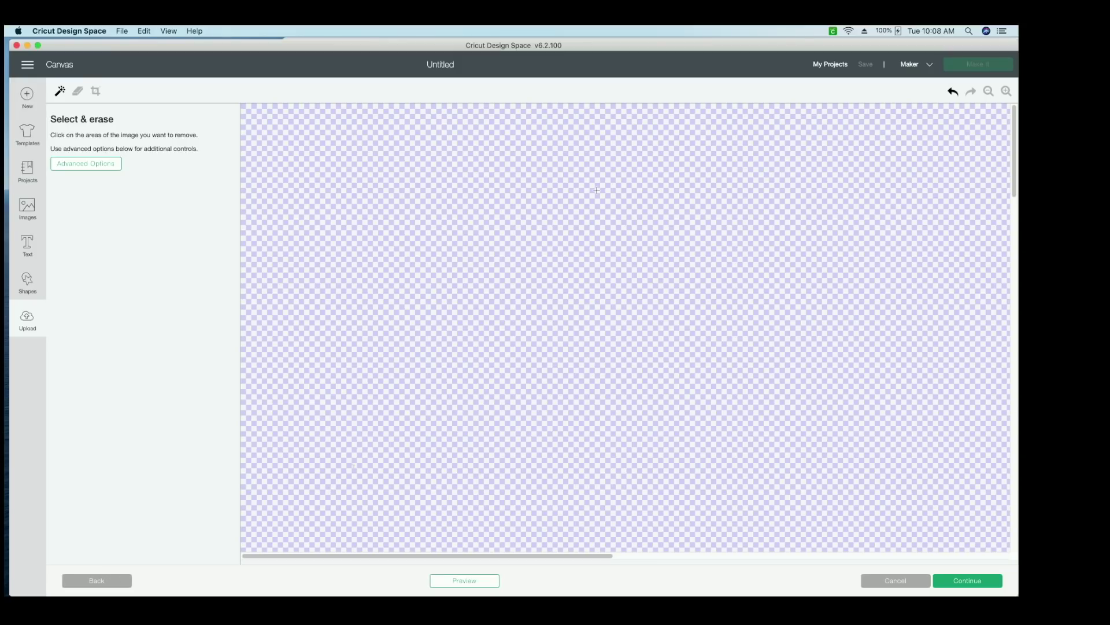
pyautogui.click(989, 91)
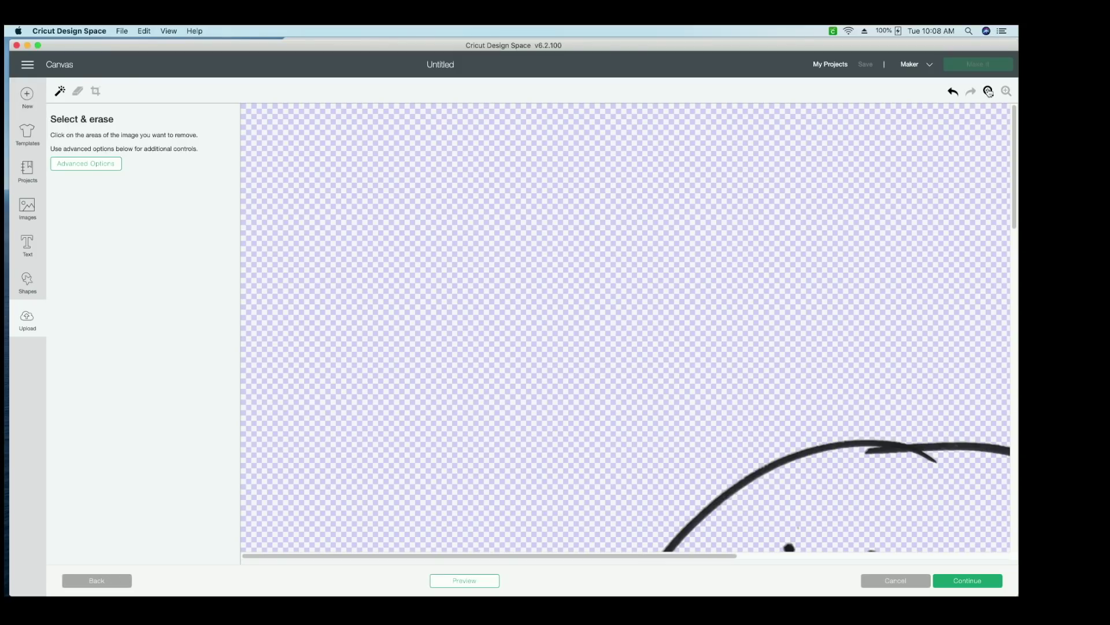
pyautogui.click(989, 91)
pyautogui.click(989, 91)
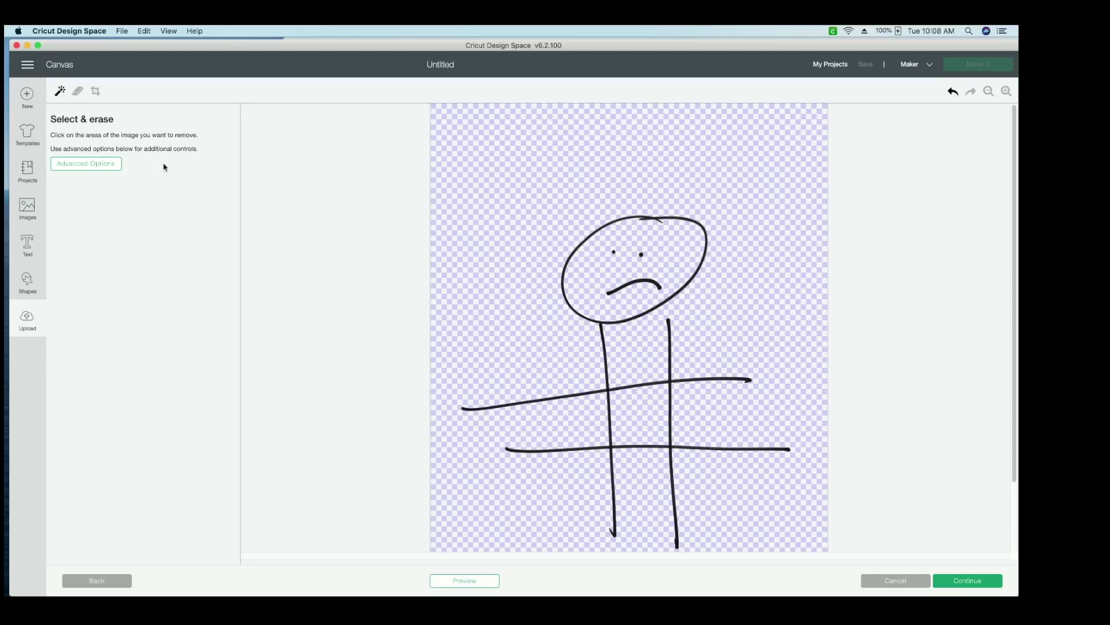
pyautogui.click(77, 91)
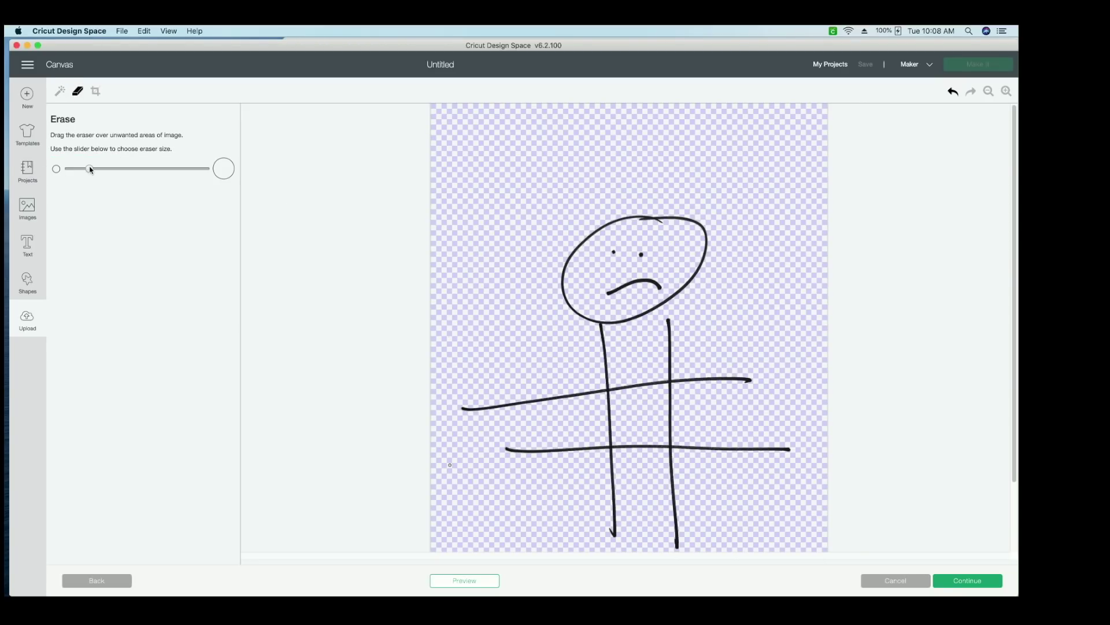
pyautogui.moveTo(107, 170); pyautogui.dragTo(151, 183)
pyautogui.moveTo(149, 170); pyautogui.dragTo(197, 173)
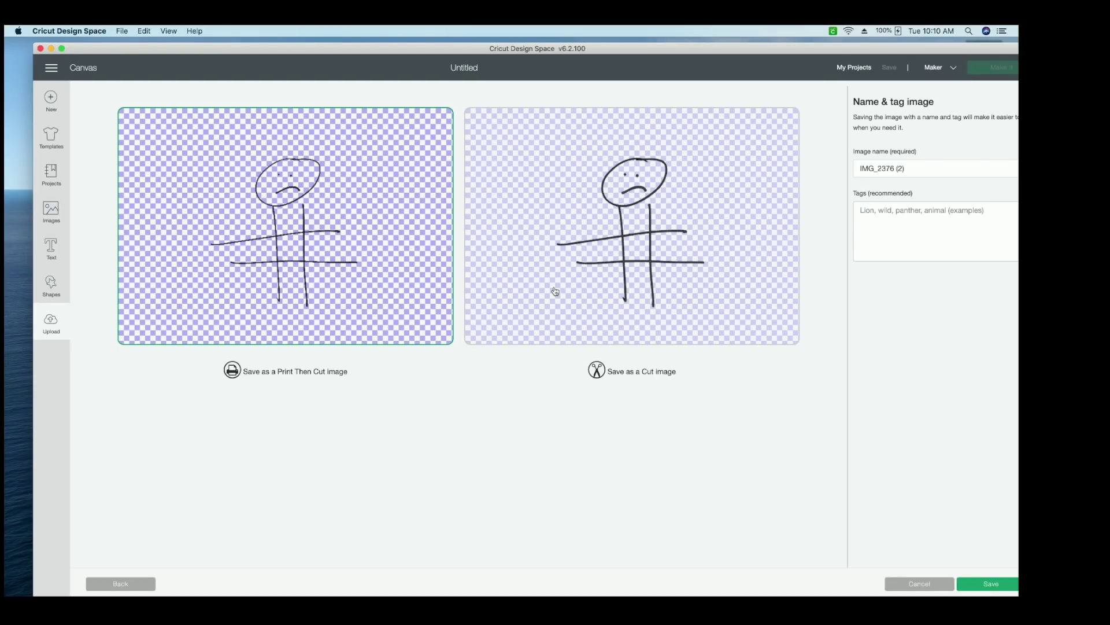
# Save the stick figure as a Cut image and insert it onto the canvas
pyautogui.click(555, 291)
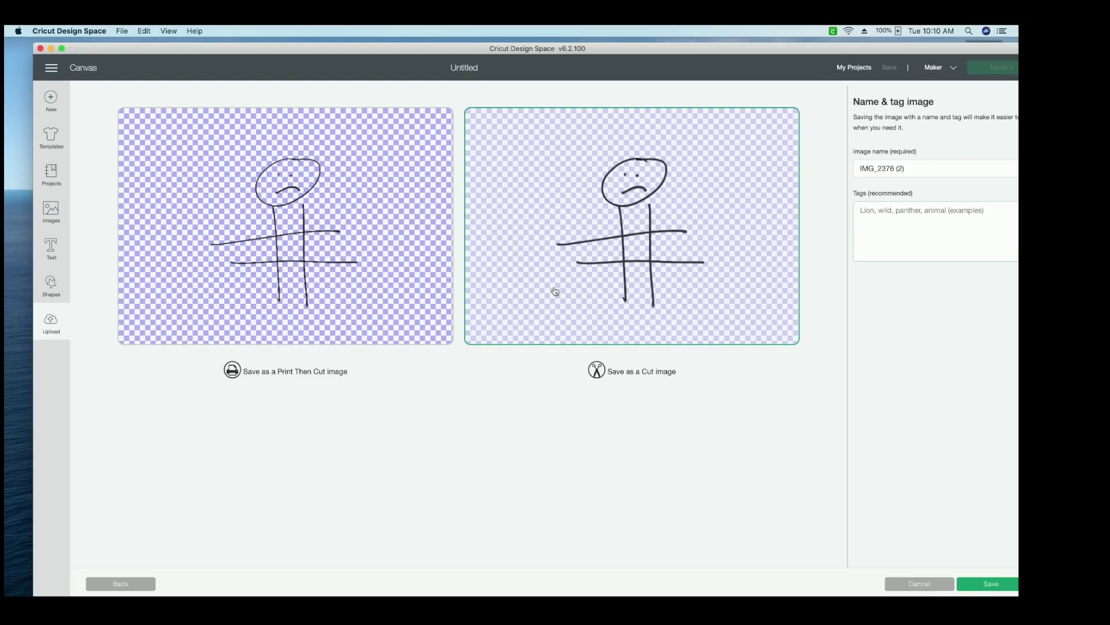
pyautogui.click(993, 585)
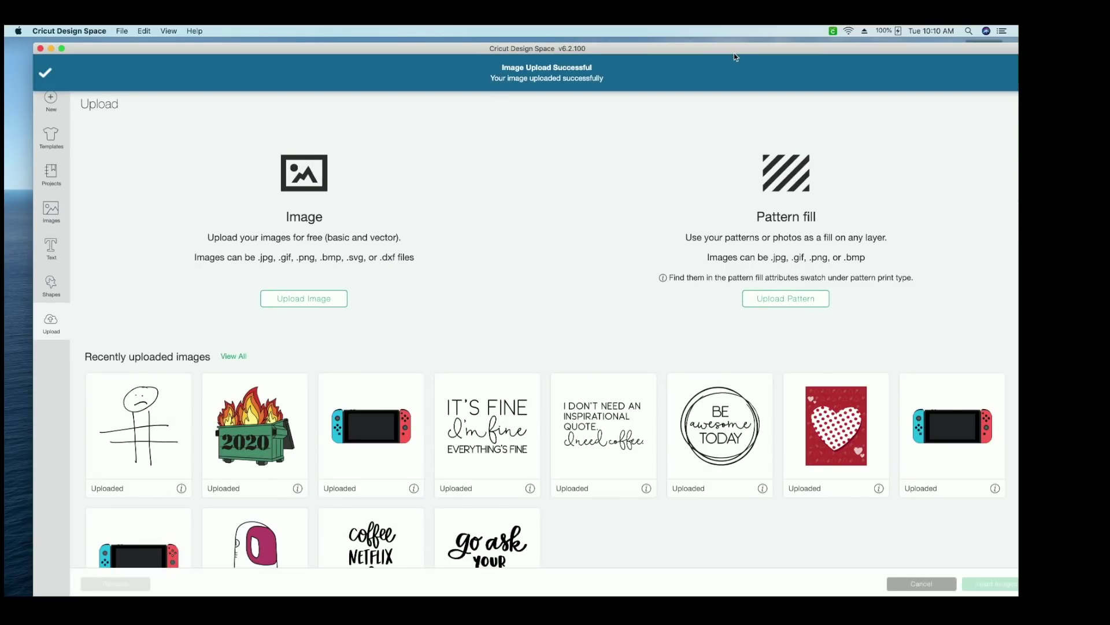
pyautogui.click(151, 399)
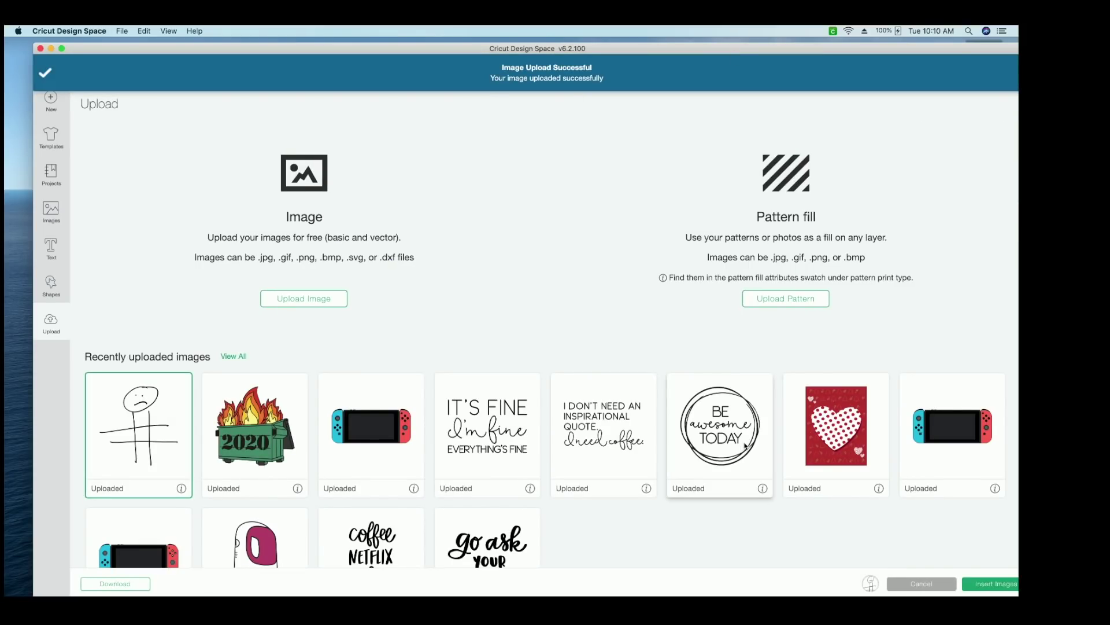
pyautogui.click(995, 584)
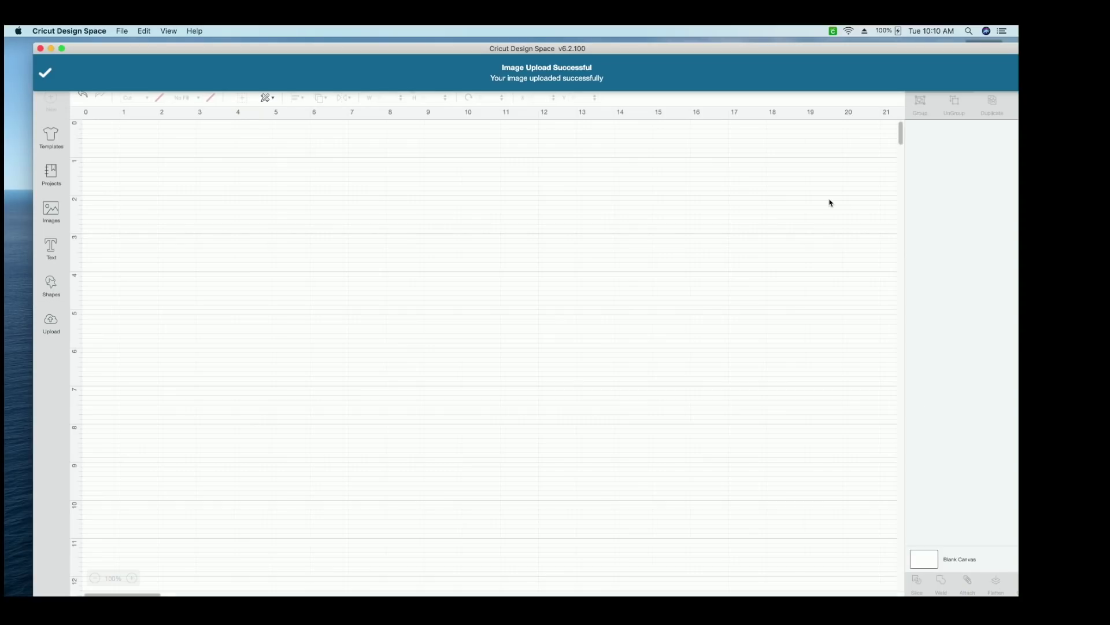
# Zoom the canvas out to 25% and shrink the stick figure to 17.123 × 17.313
pyautogui.moveTo(748, 49); pyautogui.dragTo(710, 46)
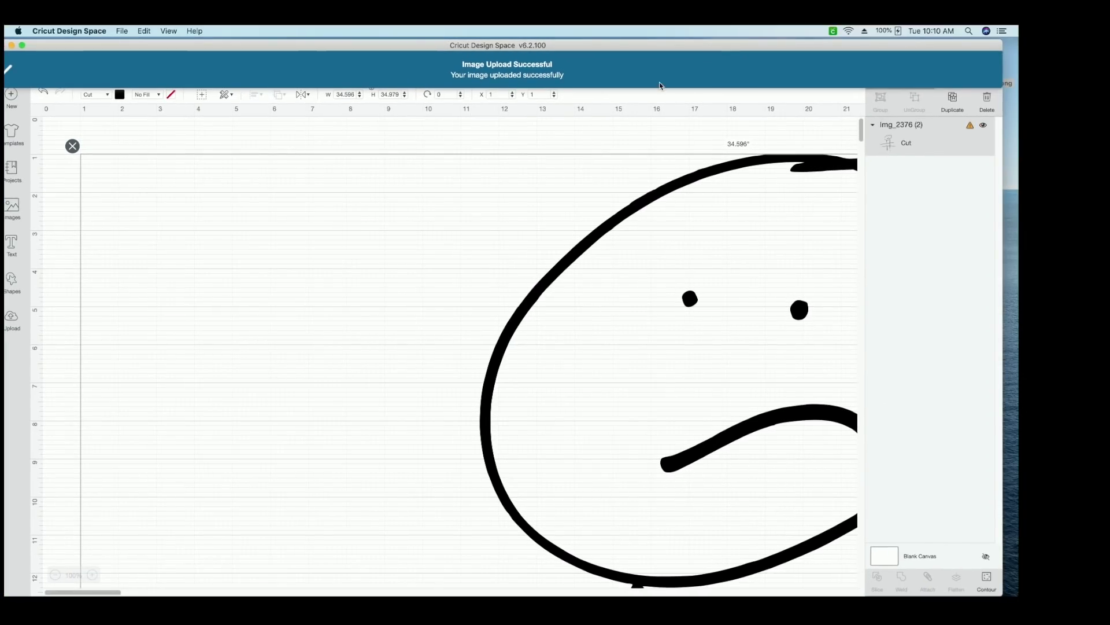
pyautogui.click(55, 575)
pyautogui.click(55, 574)
pyautogui.click(55, 575)
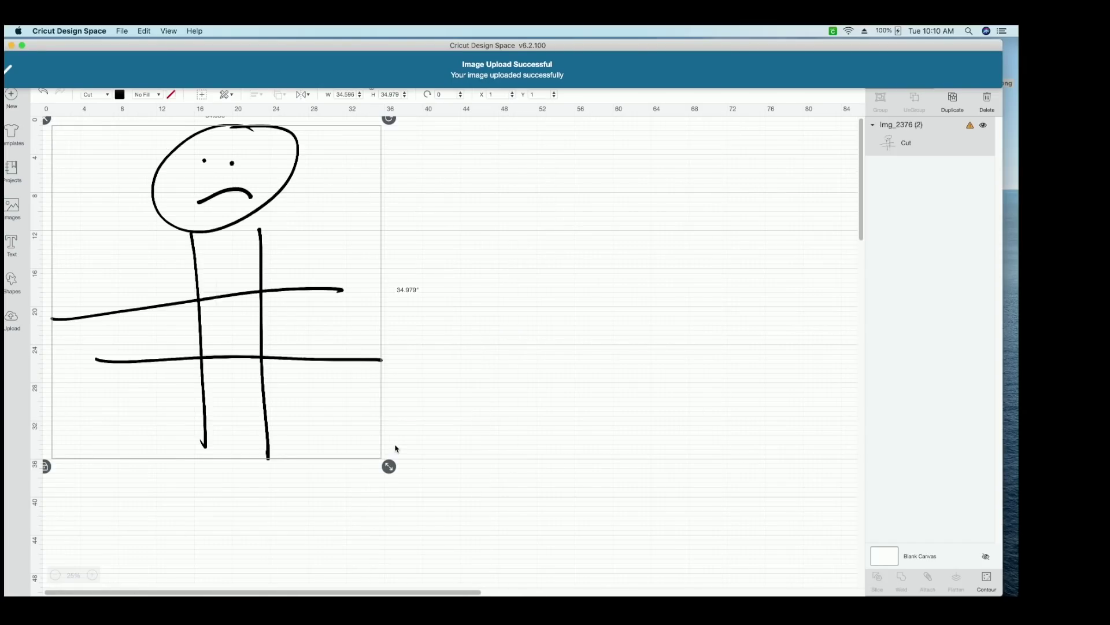
pyautogui.moveTo(389, 466); pyautogui.dragTo(250, 366)
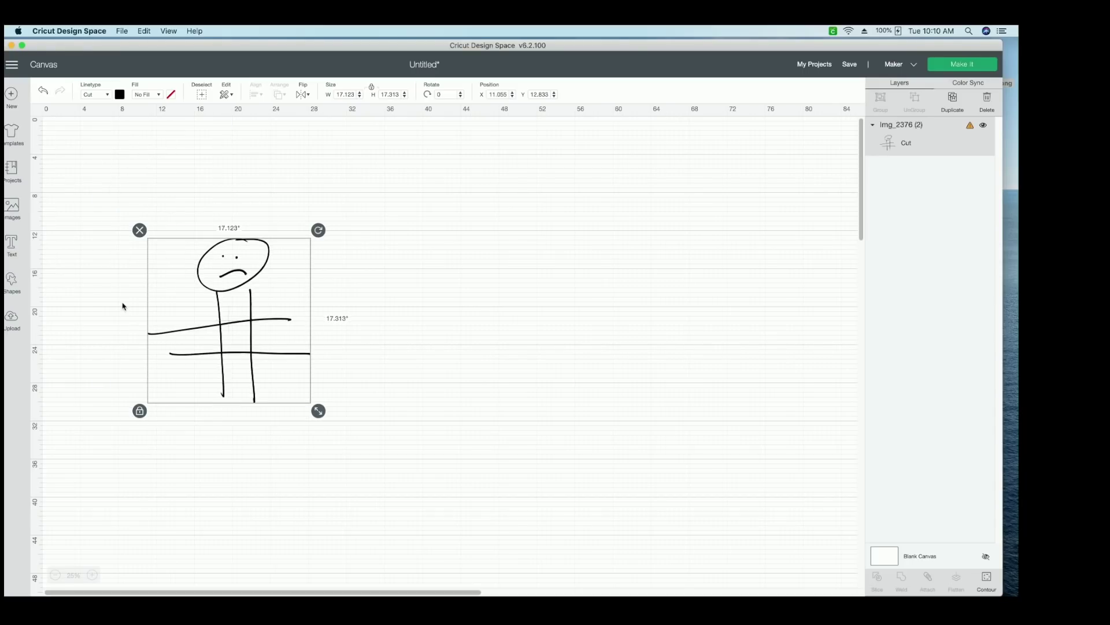
# Add a circle from Shapes and stretch it, proportions unlocked, into an oval over the mouth
pyautogui.click(12, 285)
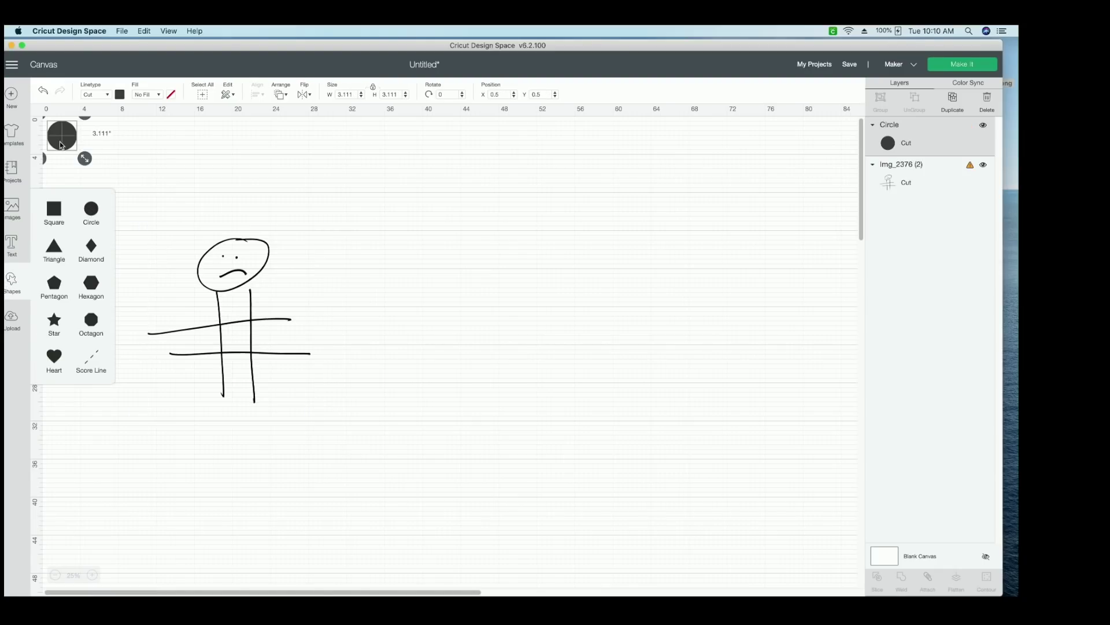
pyautogui.moveTo(63, 145); pyautogui.dragTo(225, 285)
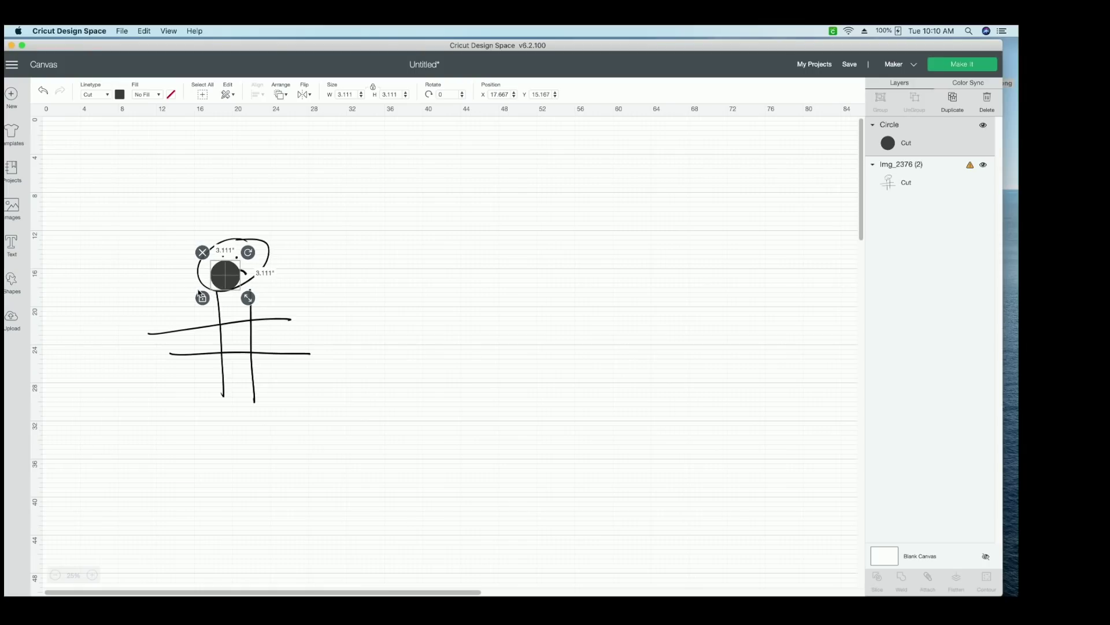
pyautogui.click(202, 298)
pyautogui.moveTo(249, 298); pyautogui.dragTo(258, 291)
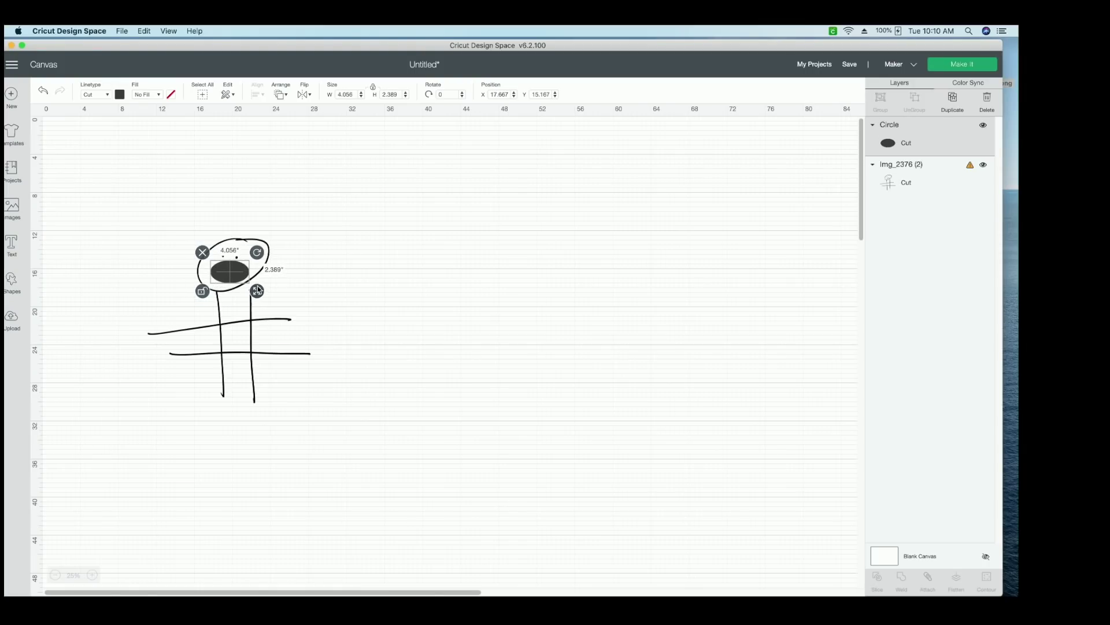
pyautogui.click(337, 284)
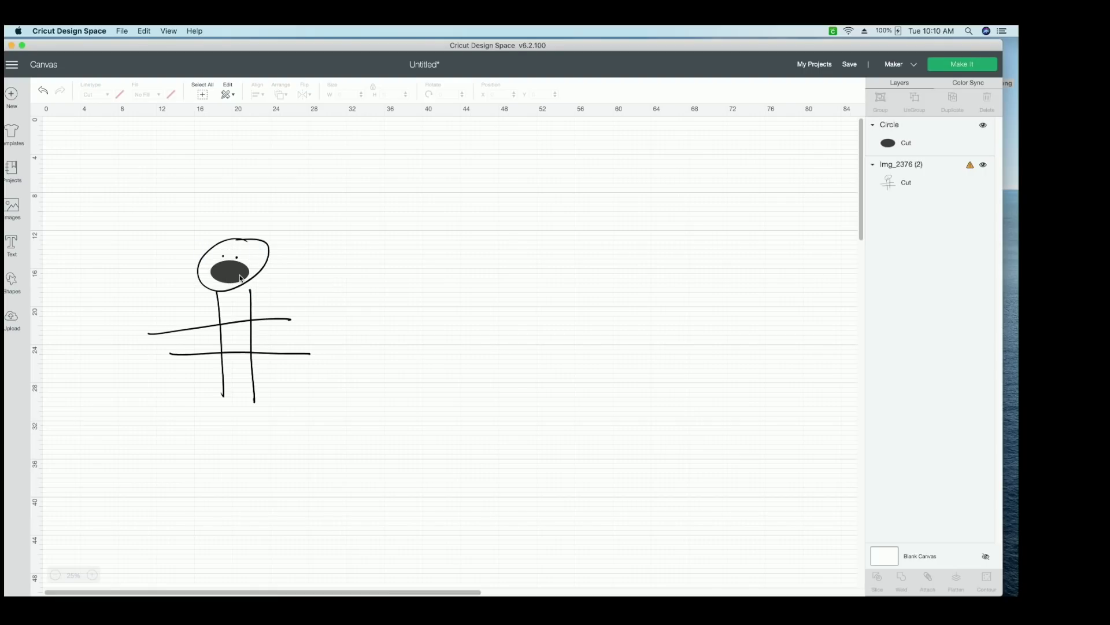
# Select the oval together with the stick figure and Slice them
pyautogui.moveTo(310, 260); pyautogui.dragTo(213, 295)
pyautogui.press('super+z')
pyautogui.moveTo(393, 261); pyautogui.dragTo(191, 292)
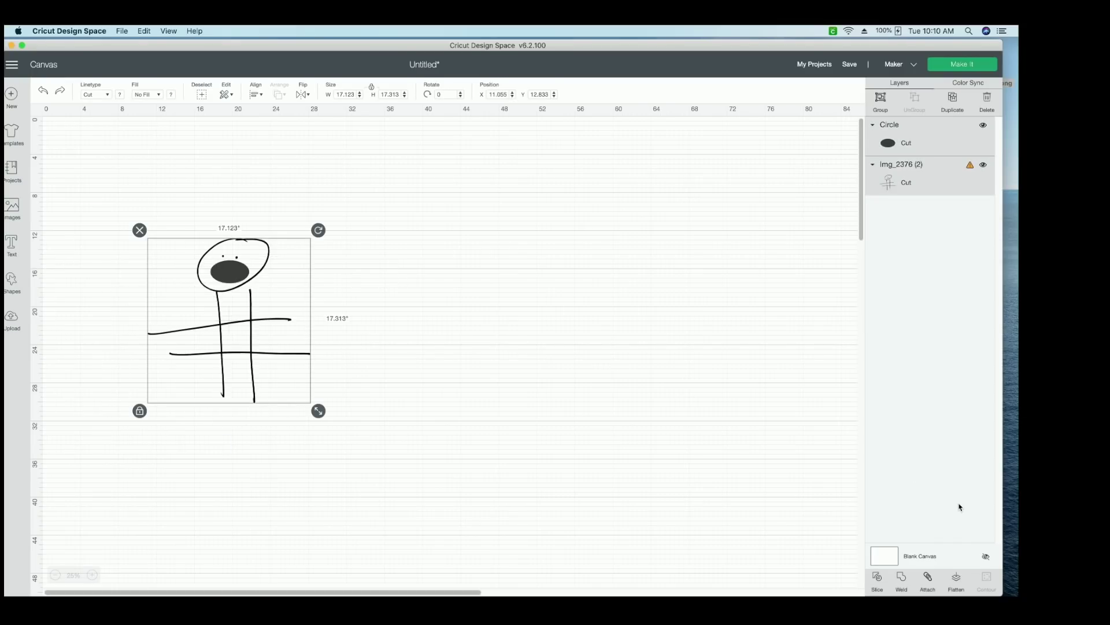
pyautogui.click(871, 577)
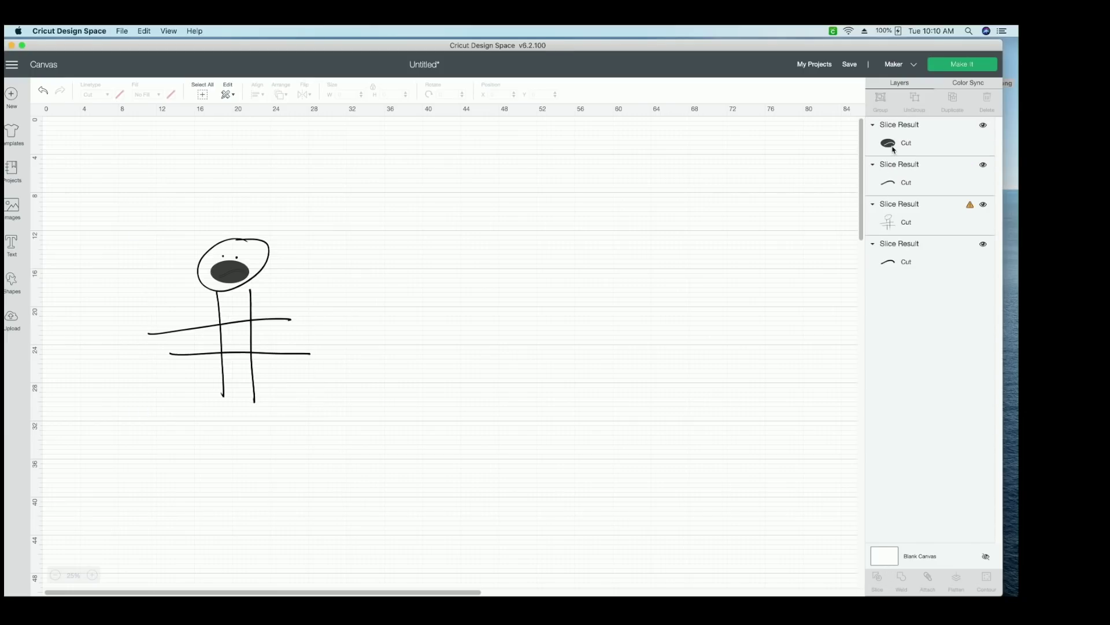
# Delete the filled oval and leftover arc Slice Result pieces
pyautogui.click(894, 149)
pyautogui.press('Delete')
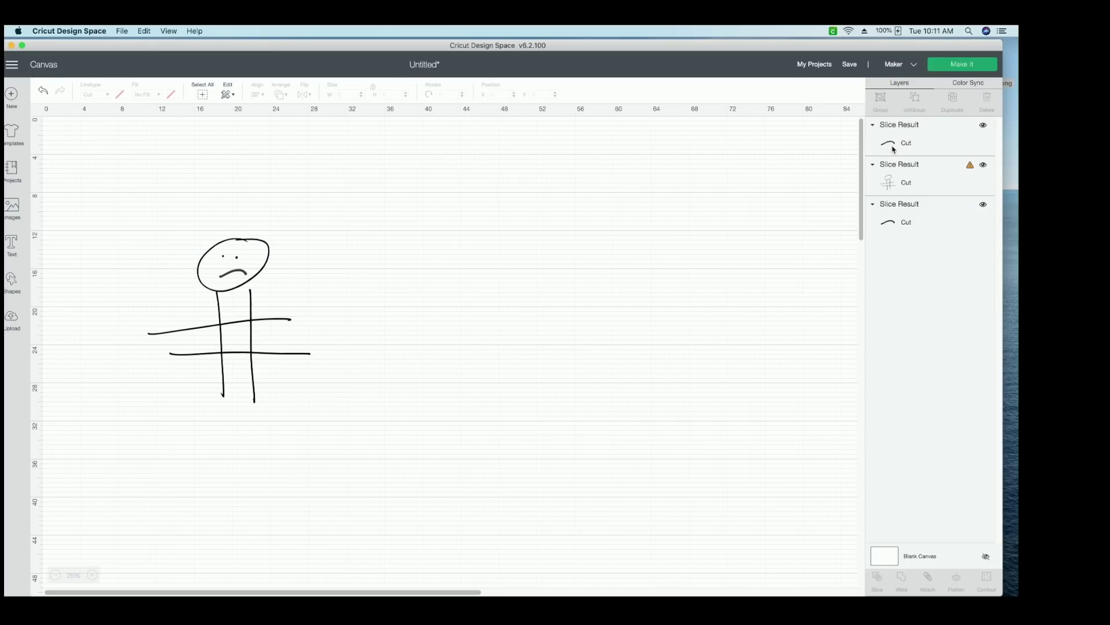
pyautogui.click(894, 150)
pyautogui.press('Delete')
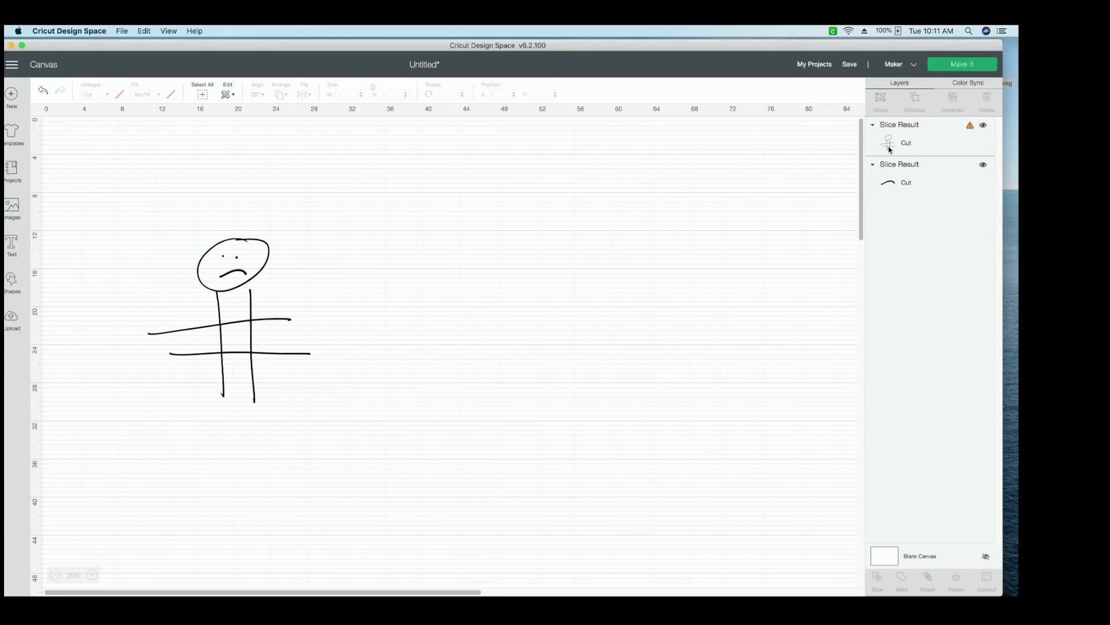
# Color the mouth arc piece red
pyautogui.click(244, 276)
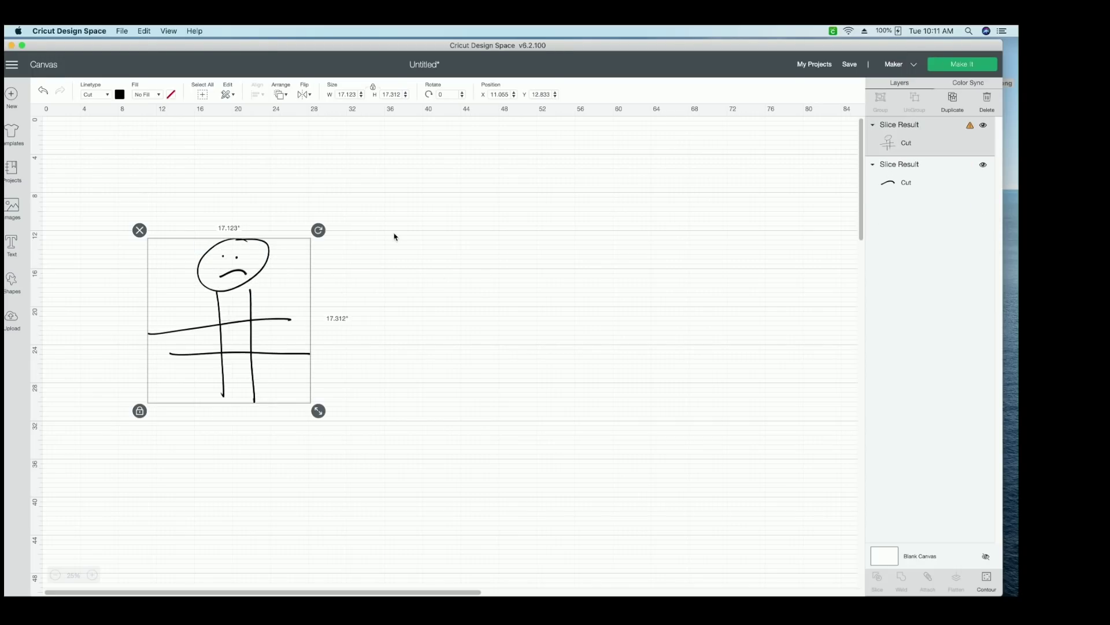
pyautogui.click(899, 182)
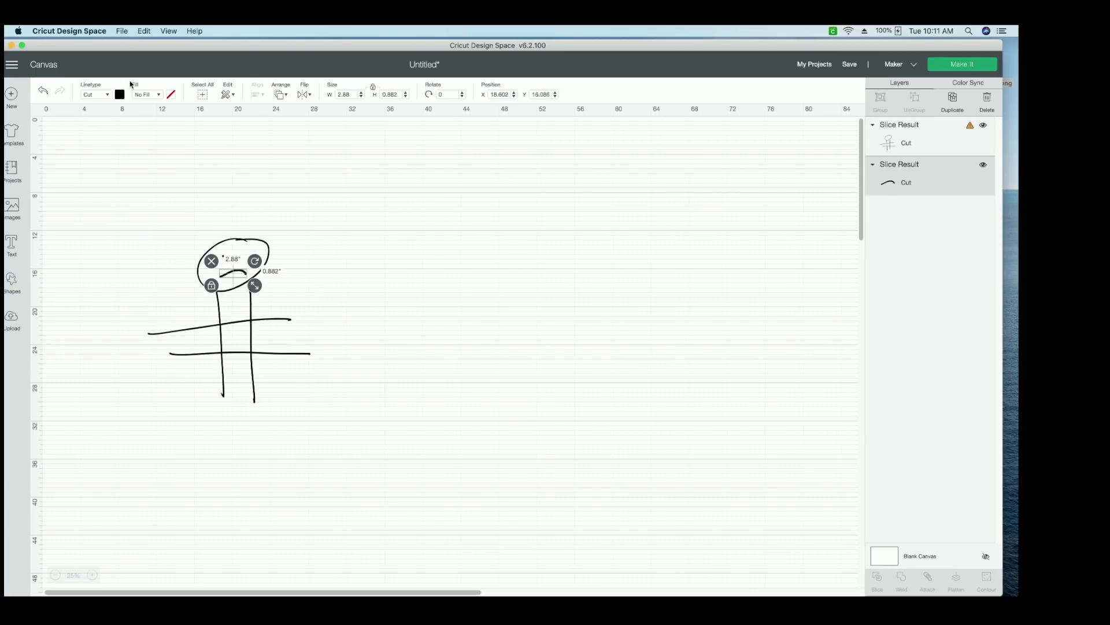
pyautogui.click(120, 96)
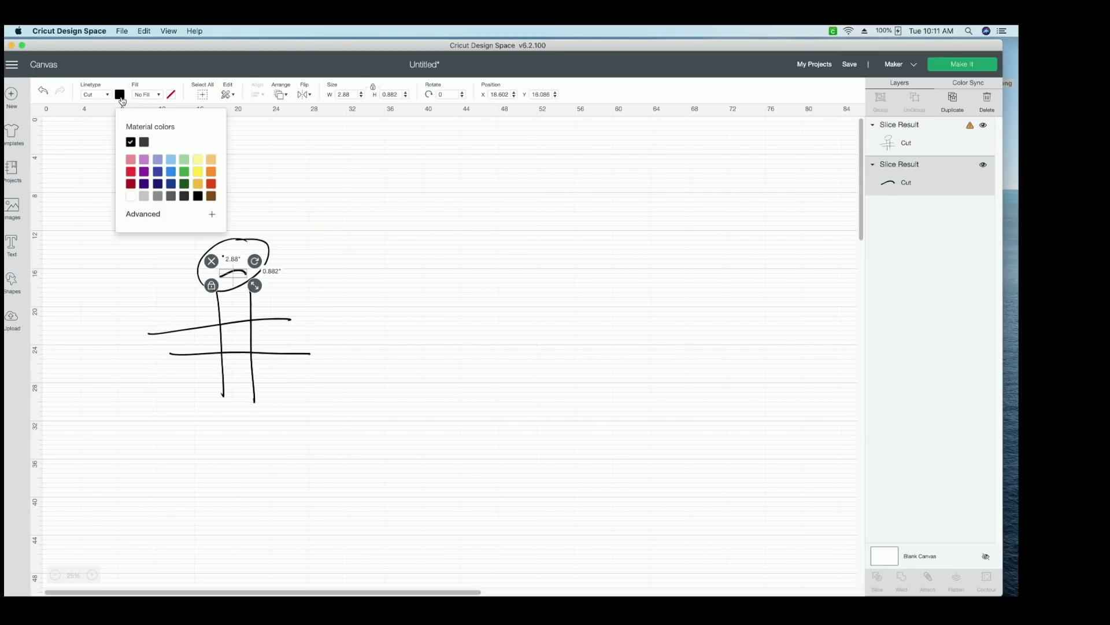
pyautogui.click(131, 172)
pyautogui.click(418, 343)
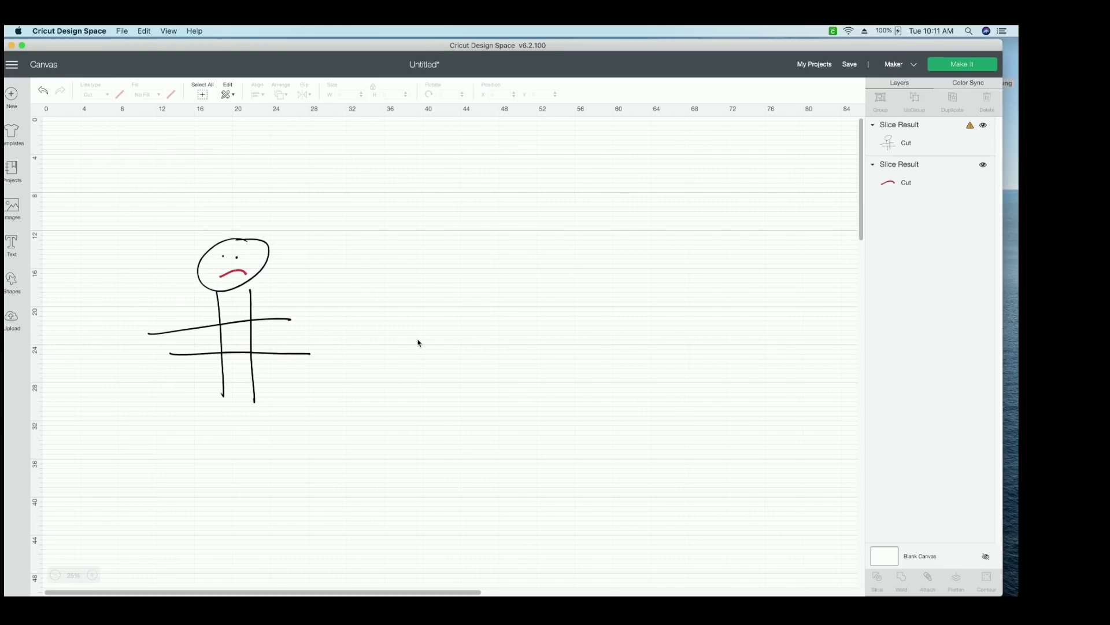